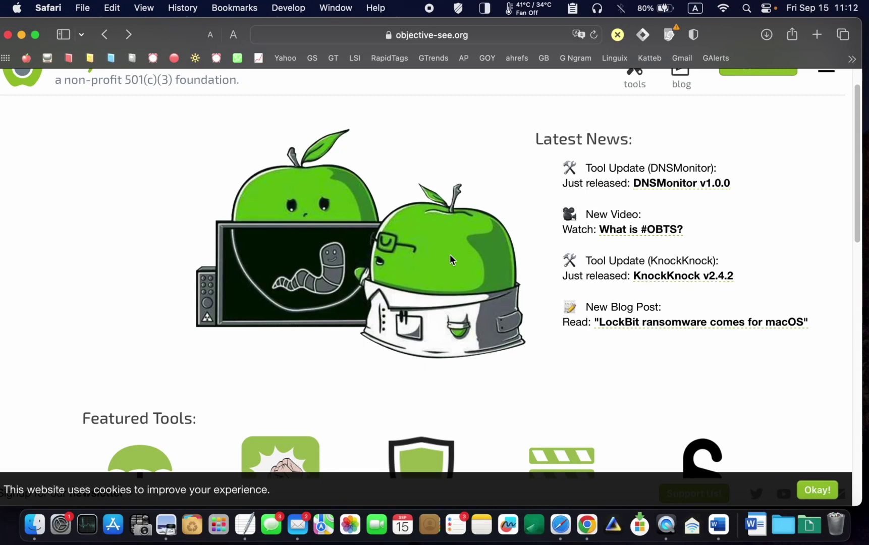
{"action": "scroll", "coordinate": [450, 259], "scroll_direction": "down", "scroll_amount": 5}
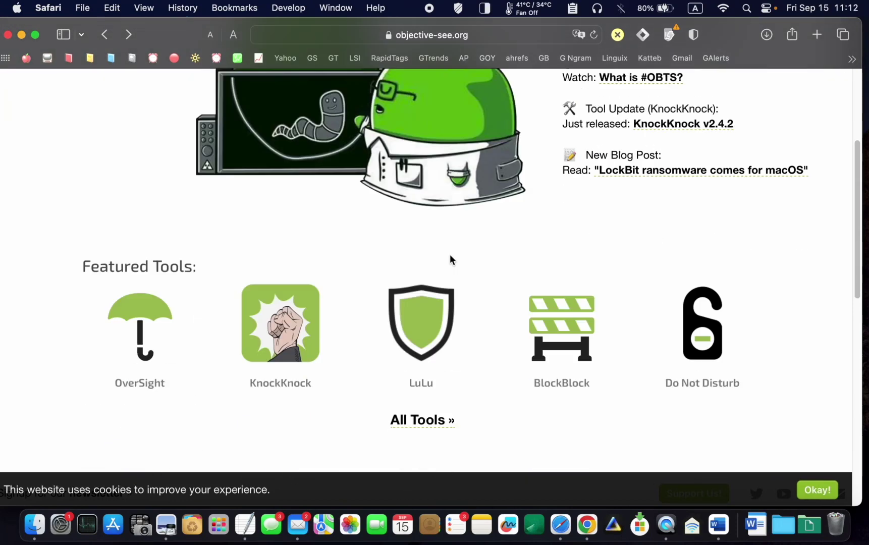
Step: Choose LuLu from objective-see.org's Featured Tools and download LuLu_2.5.1.dmg
{"action": "left_click", "coordinate": [436, 333]}
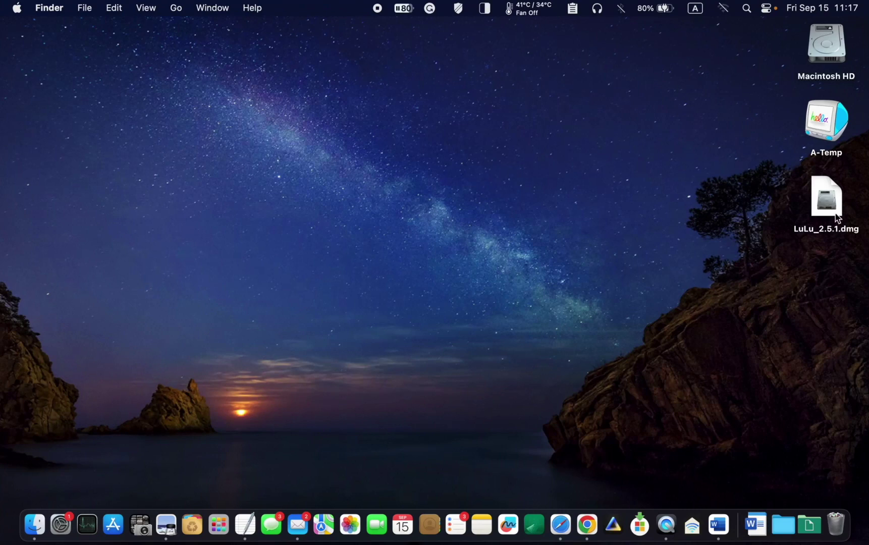
Step: Mount LuLu_2.5.1.dmg and copy the LuLu app into the Applications folder
{"action": "left_click", "coordinate": [840, 212]}
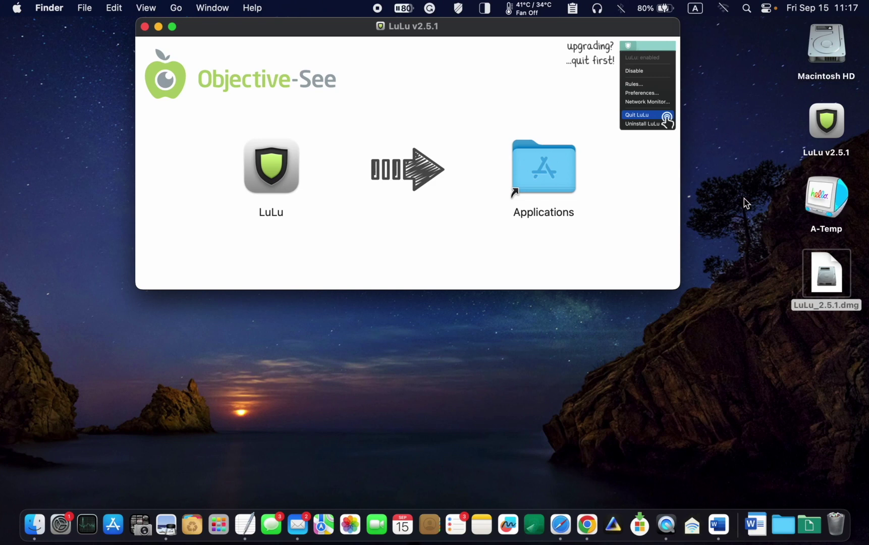
{"action": "left_click_drag", "start_coordinate": [289, 175], "coordinate": [555, 181]}
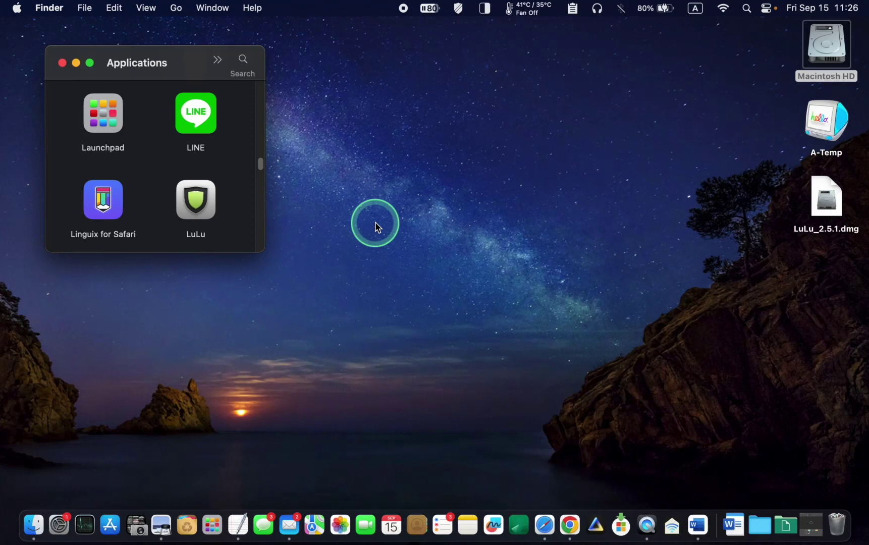
Step: Launch LuLu from Applications and advance past its welcome screen
{"action": "left_click", "coordinate": [201, 215]}
{"action": "double_click", "coordinate": [200, 215]}
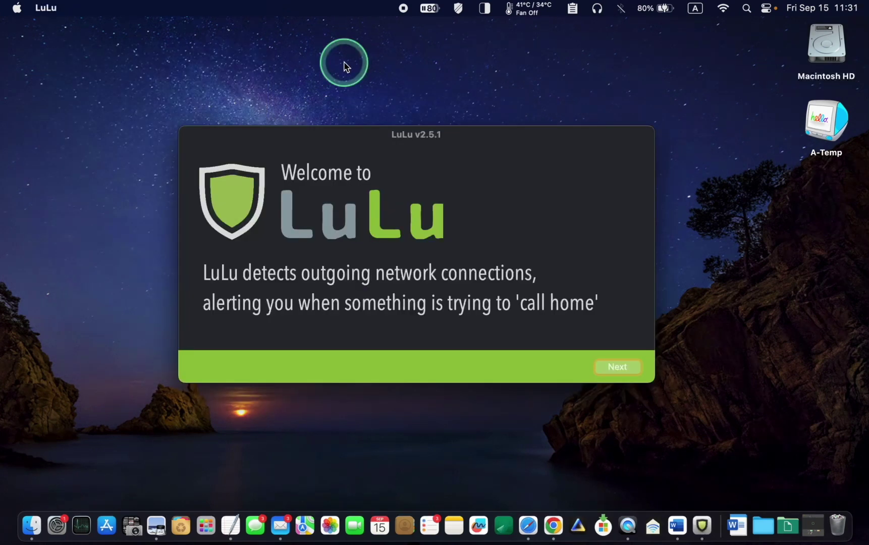
{"action": "left_click", "coordinate": [619, 367]}
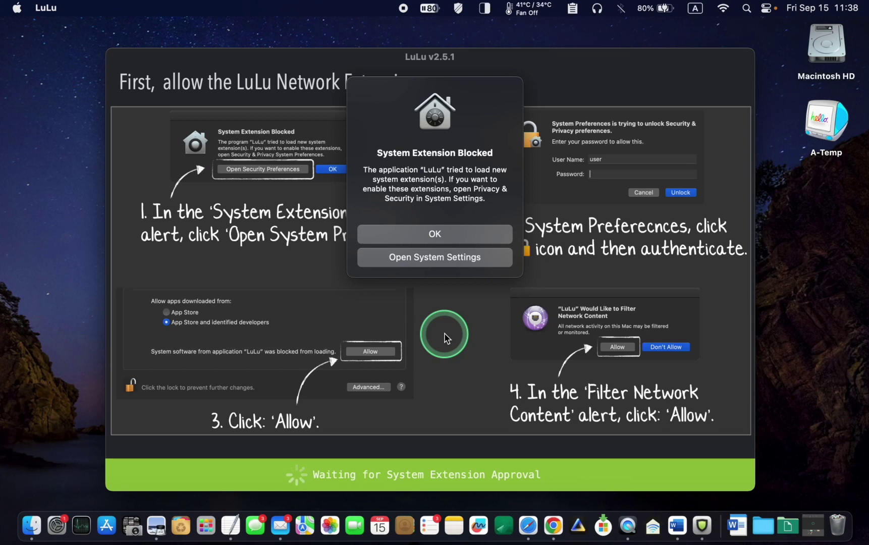
Step: From the System Extension Blocked alert, go to Privacy & Security settings
{"action": "left_click", "coordinate": [441, 255]}
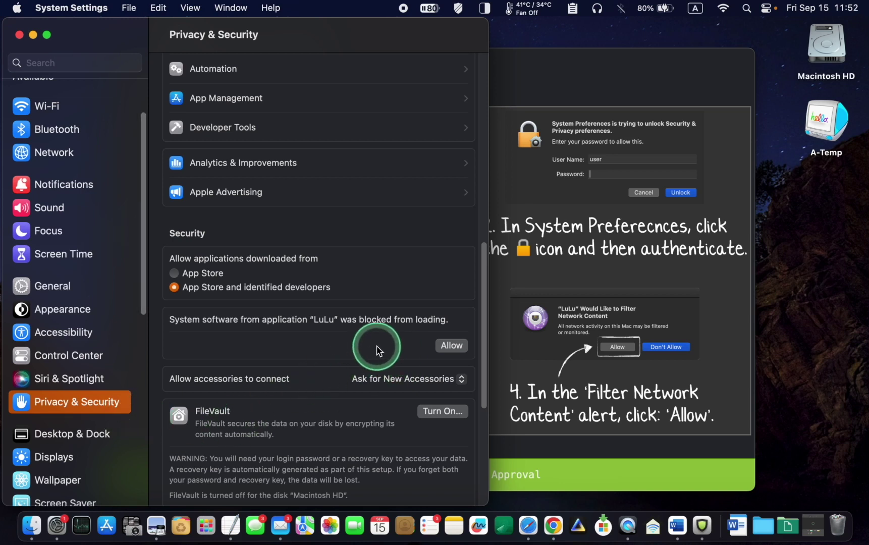
Step: Allow LuLu's blocked system software and let it filter network content
{"action": "left_click", "coordinate": [455, 351]}
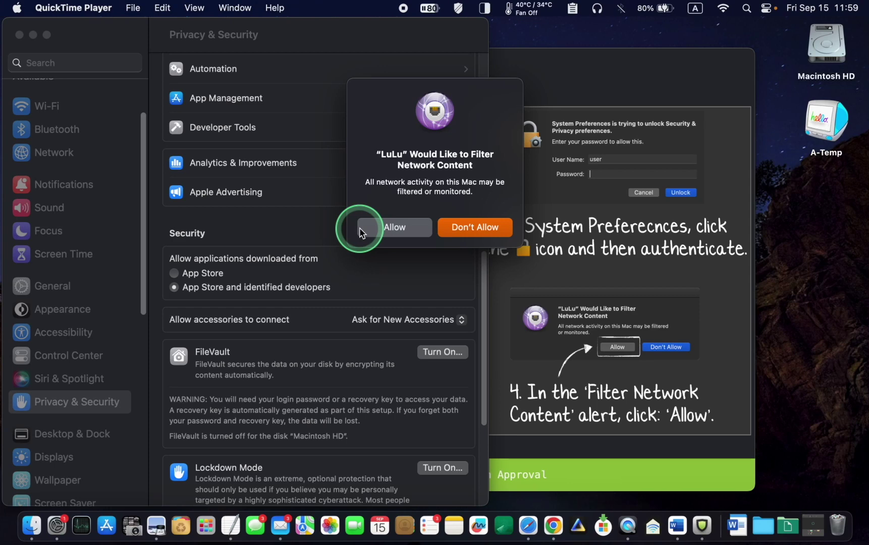
{"action": "left_click", "coordinate": [380, 229]}
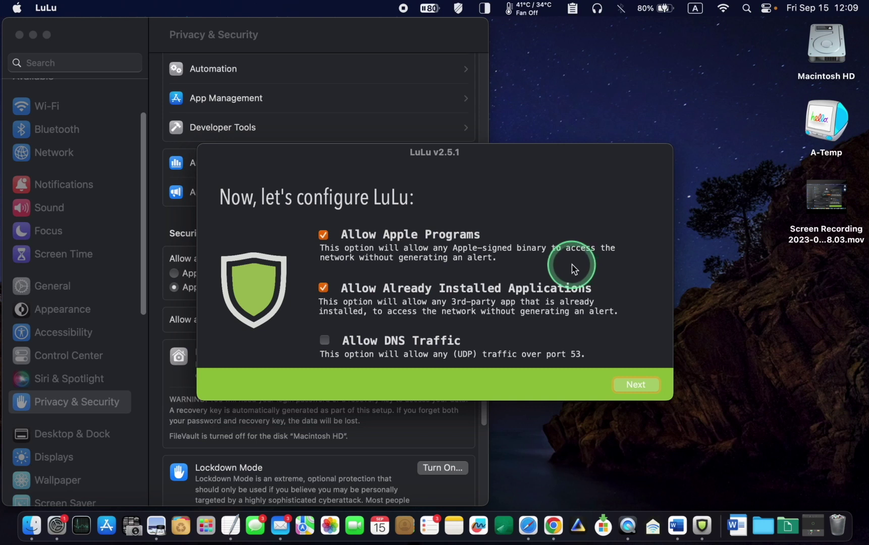
Step: Stop LuLu auto-allowing already installed applications during setup
{"action": "left_click", "coordinate": [324, 287]}
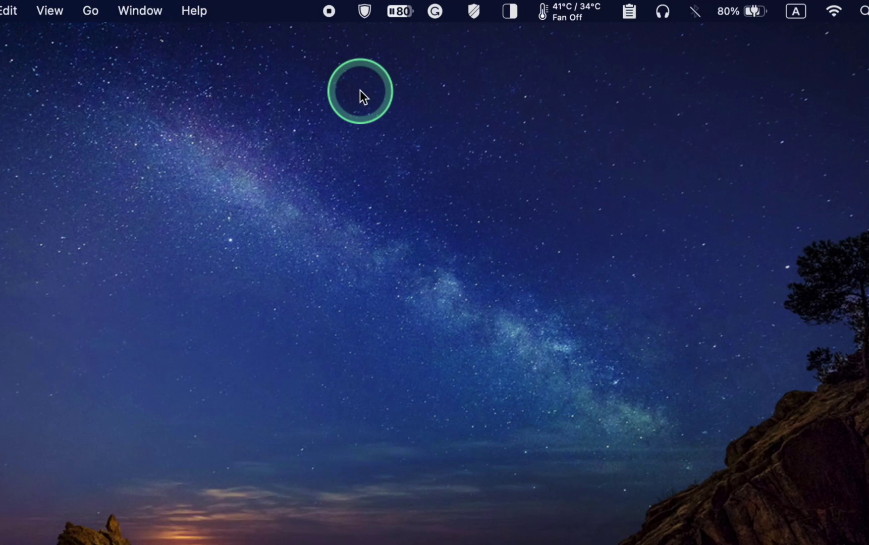
Step: Bring up LuLu's Settings window from the menu bar shield
{"action": "left_click", "coordinate": [364, 11]}
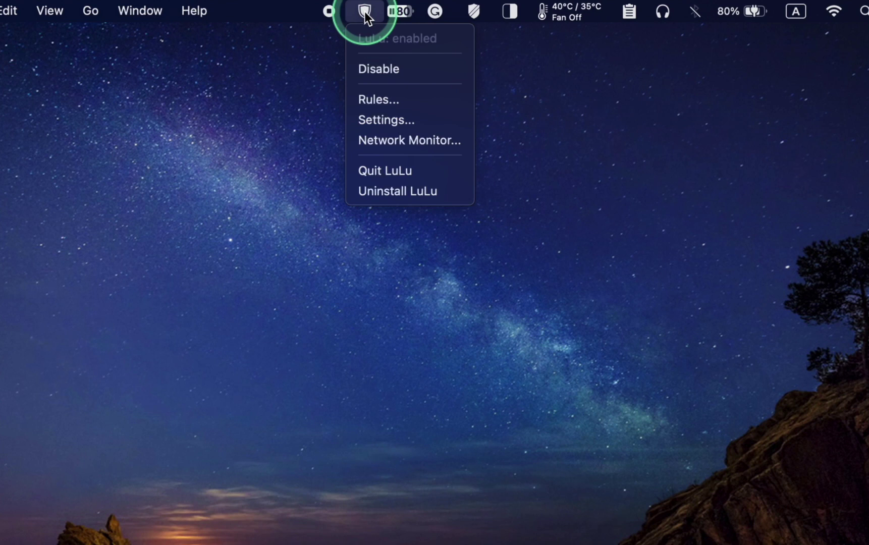
{"action": "left_click", "coordinate": [377, 122]}
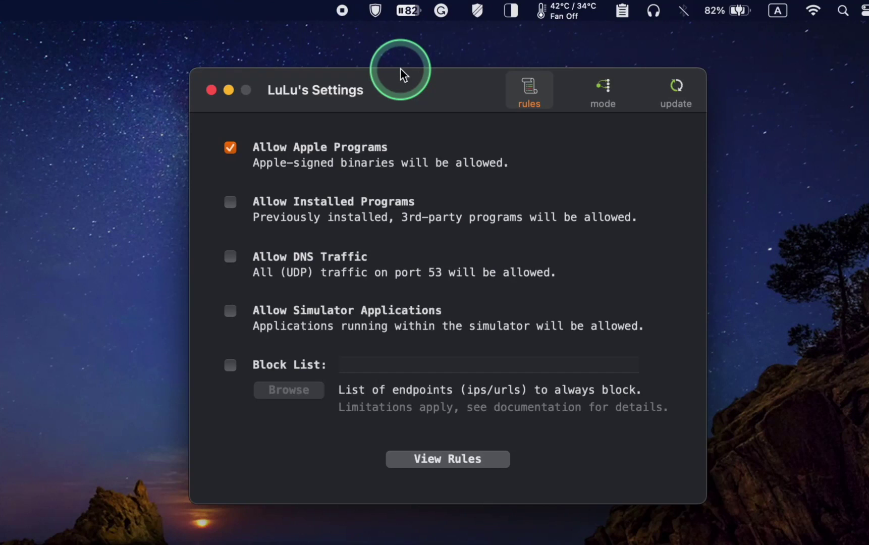
Step: Review LuLu's mode options, then its update options
{"action": "left_click", "coordinate": [605, 90]}
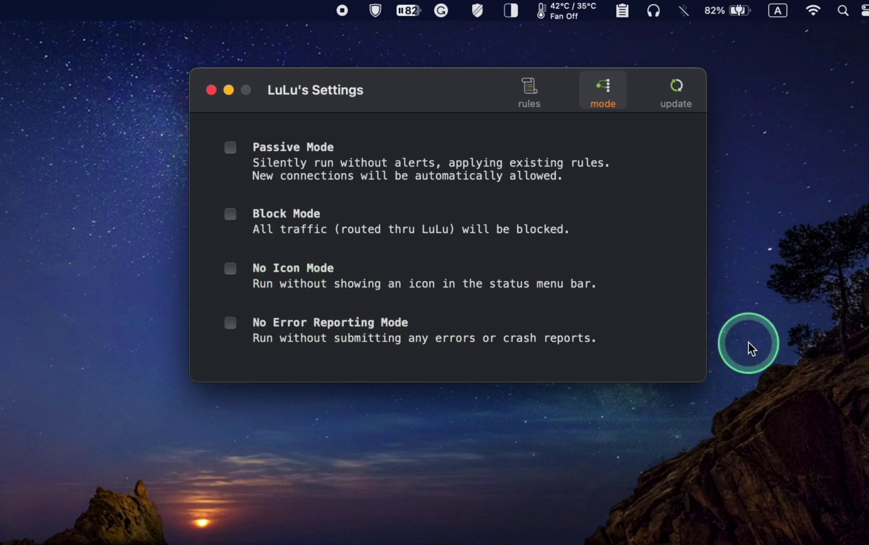
{"action": "left_click", "coordinate": [672, 91]}
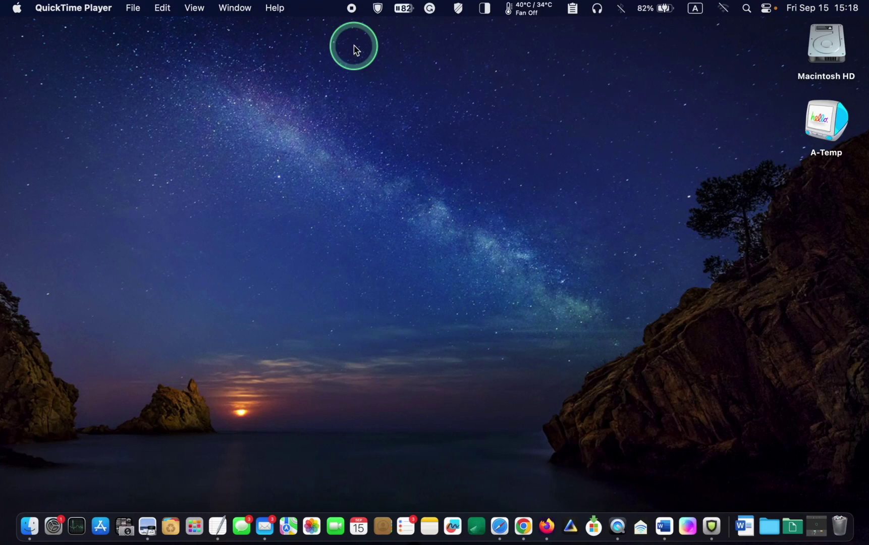
Step: In the Rules window, check Color Picker's executable path and bring up its rule actions
{"action": "left_click", "coordinate": [378, 8]}
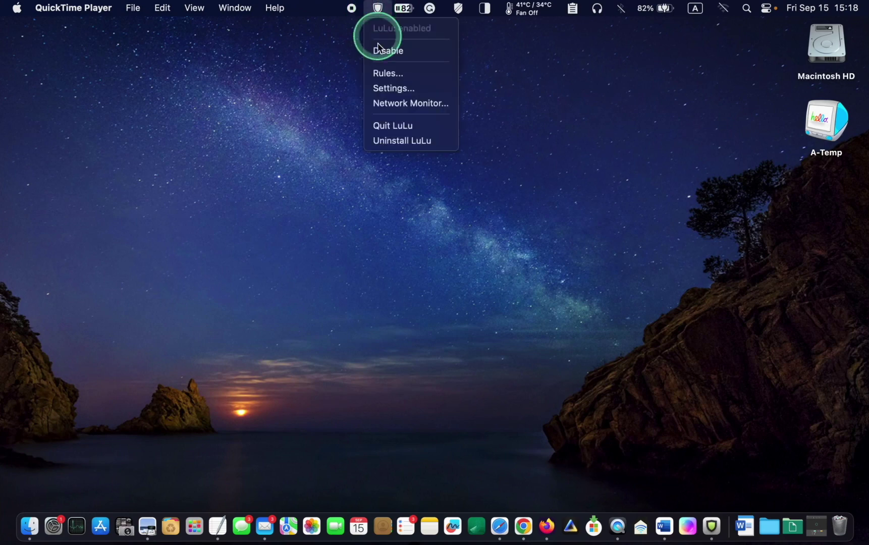
{"action": "left_click", "coordinate": [382, 73]}
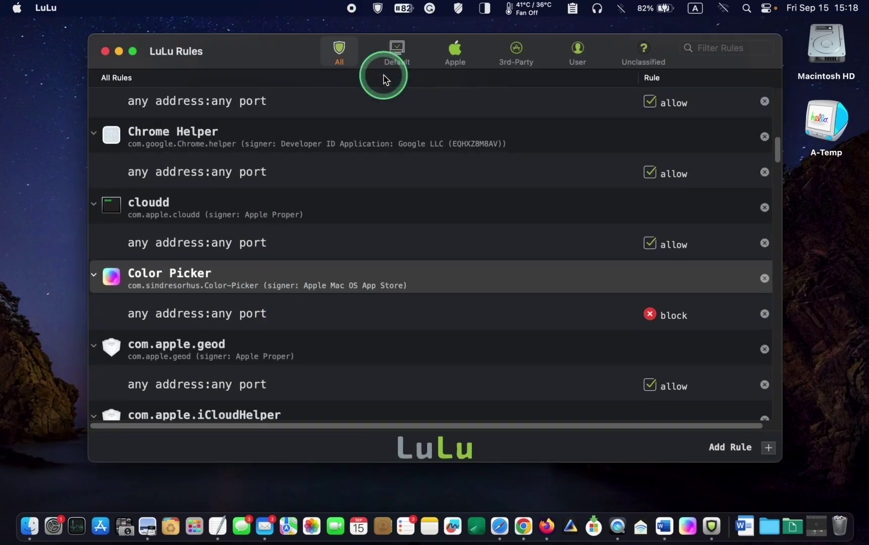
{"action": "double_click", "coordinate": [230, 273]}
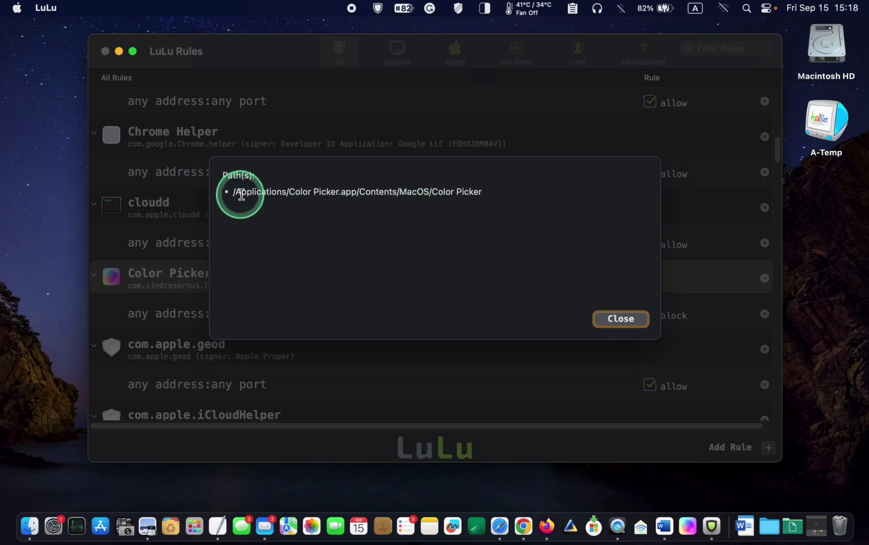
{"action": "left_click", "coordinate": [621, 319]}
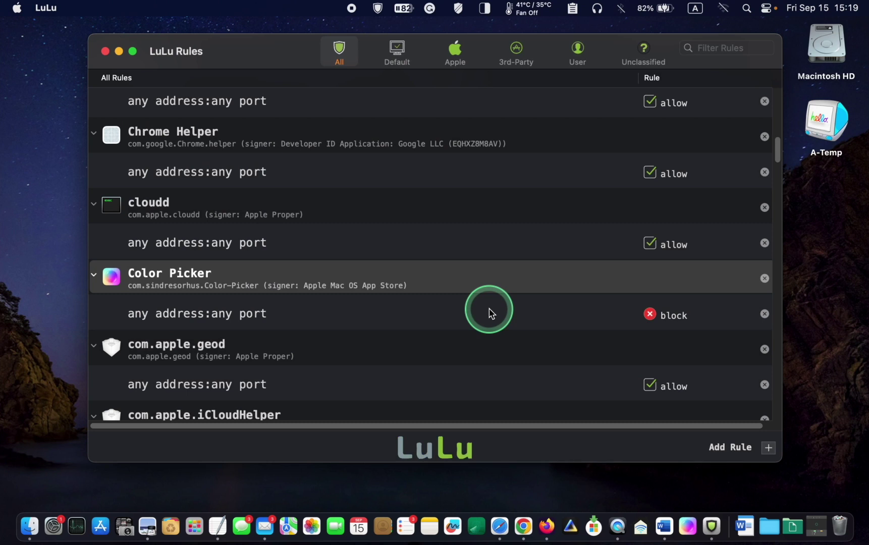
{"action": "right_click", "coordinate": [248, 281]}
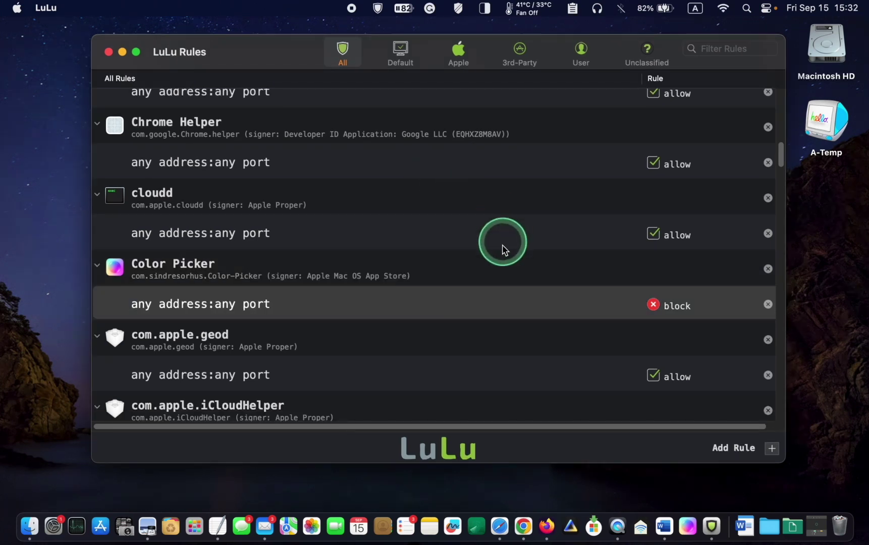
{"action": "double_click", "coordinate": [614, 314]}
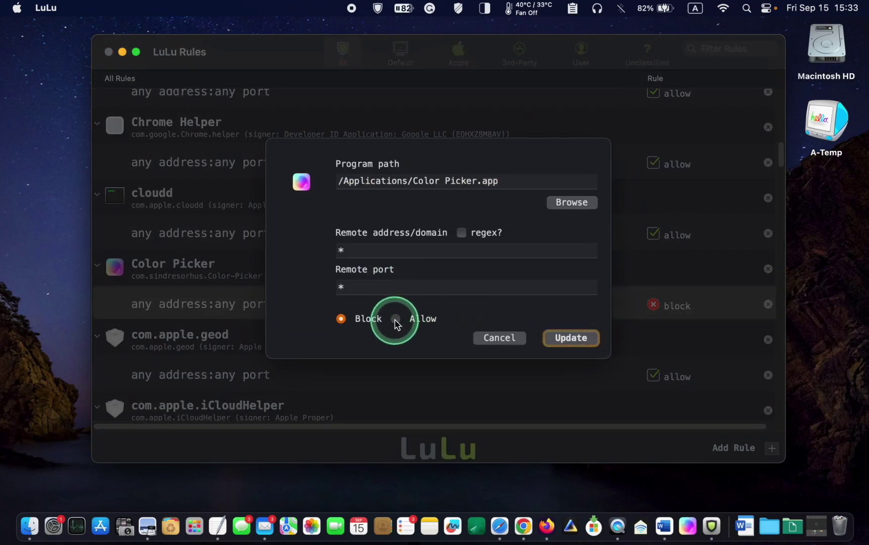
{"action": "left_click", "coordinate": [395, 319]}
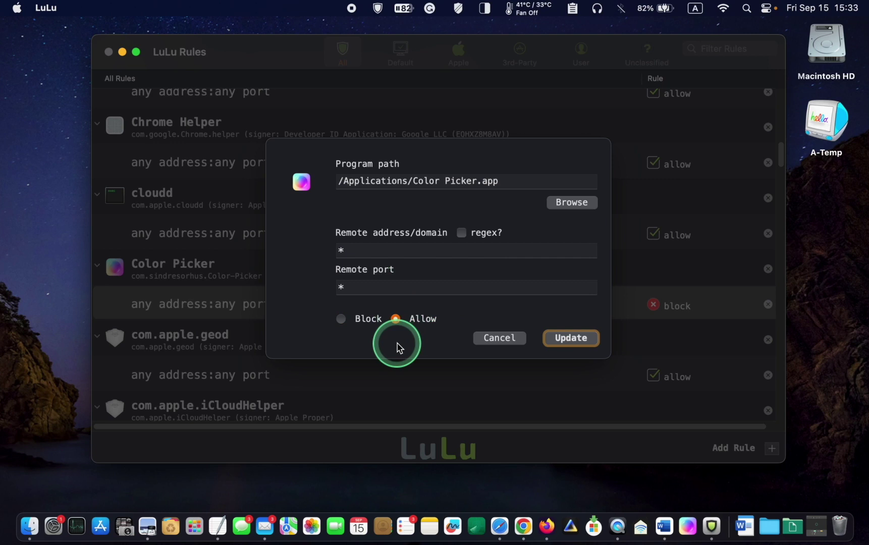
{"action": "left_click", "coordinate": [567, 343]}
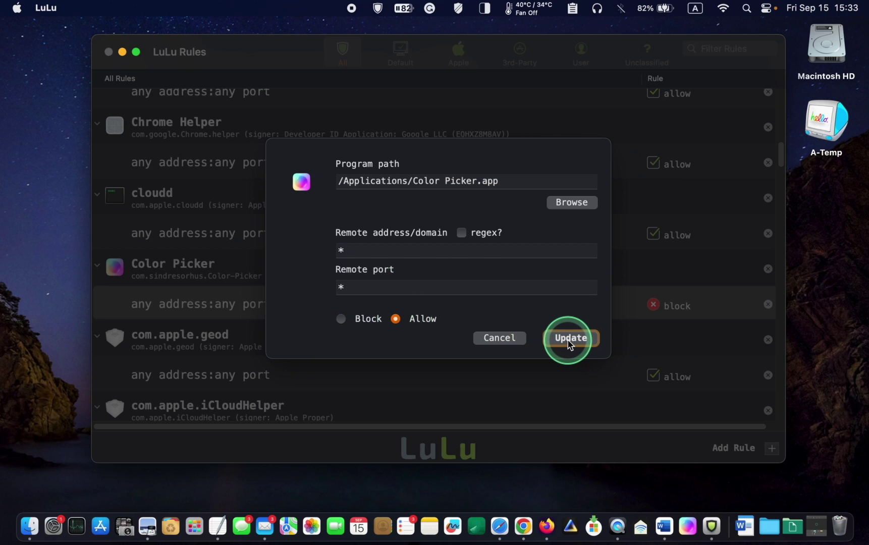
{"action": "left_click", "coordinate": [341, 319]}
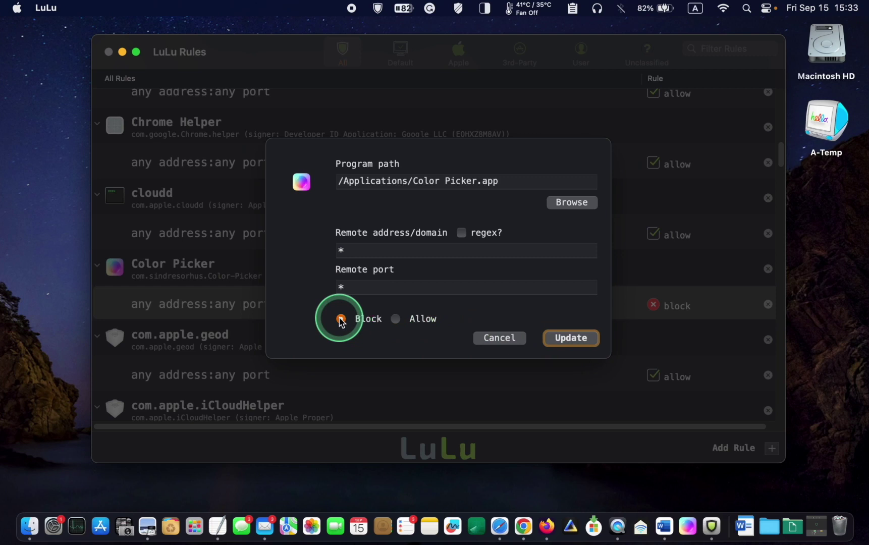
{"action": "left_click", "coordinate": [568, 344]}
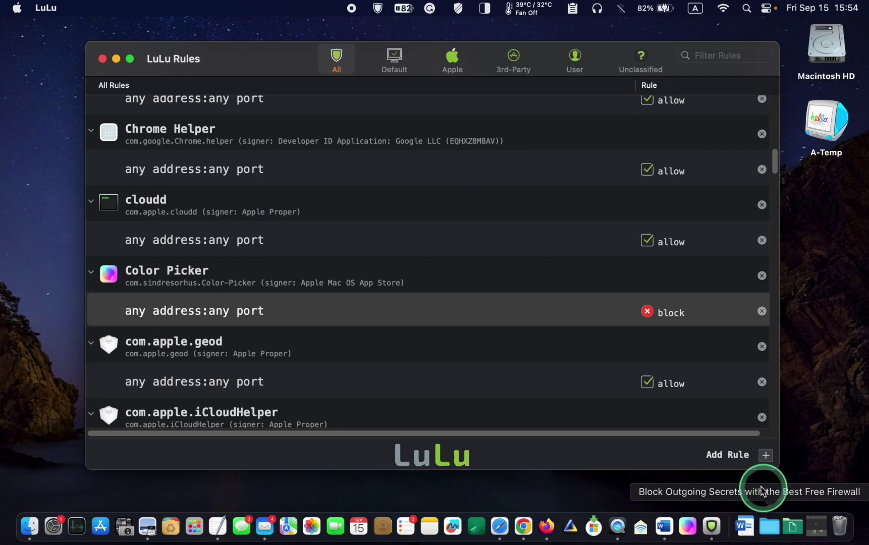
Step: Add a block rule for Affinity Photo covering any address on any port
{"action": "left_click", "coordinate": [765, 457]}
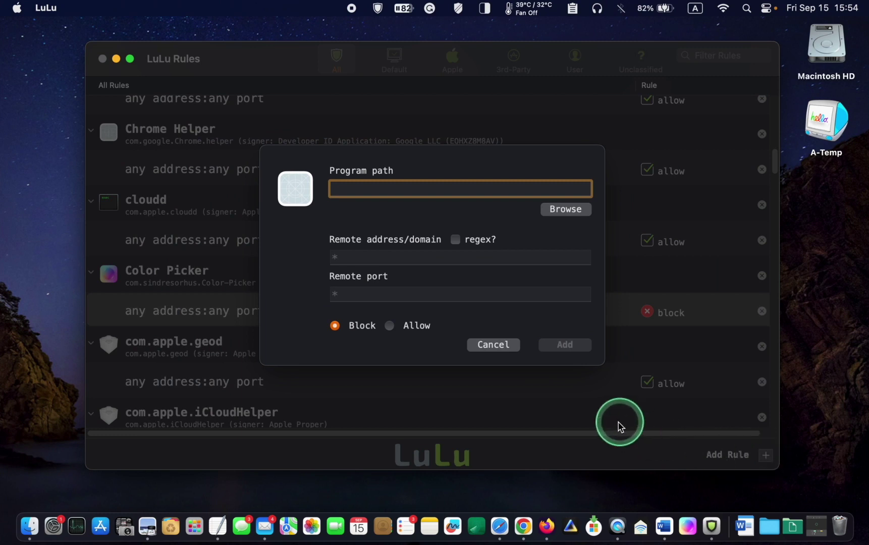
{"action": "left_click", "coordinate": [567, 210]}
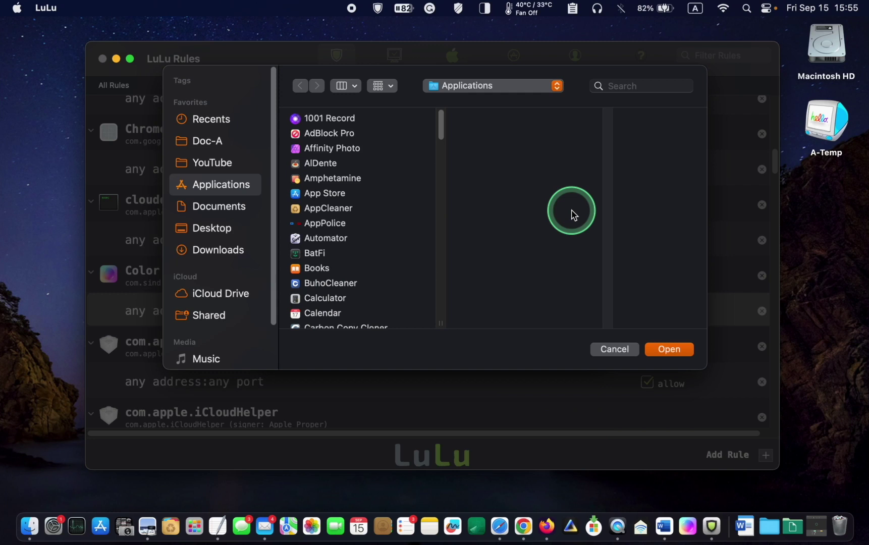
{"action": "left_click", "coordinate": [342, 151]}
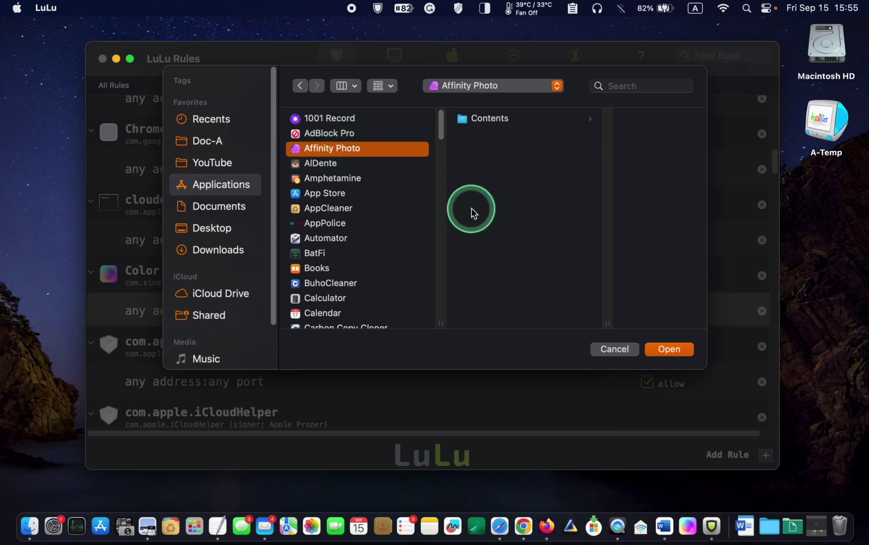
{"action": "left_click", "coordinate": [668, 349]}
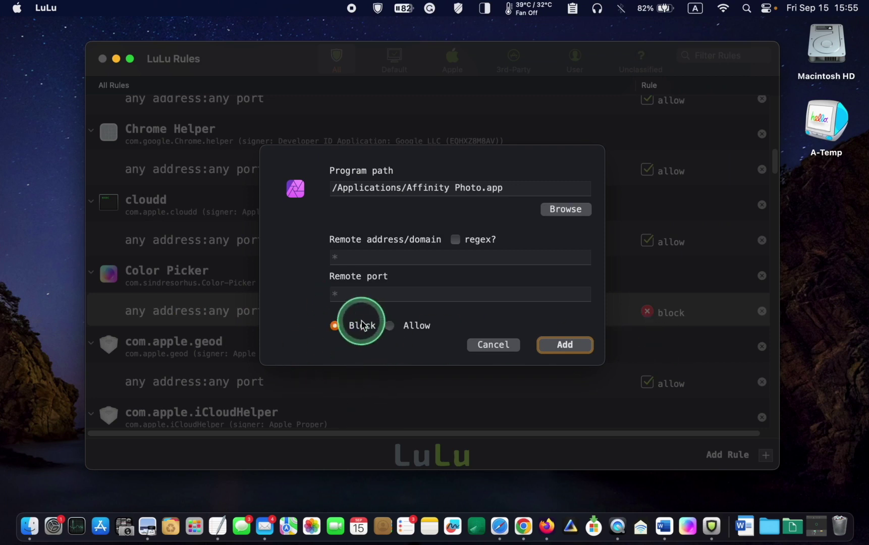
{"action": "left_click", "coordinate": [568, 347]}
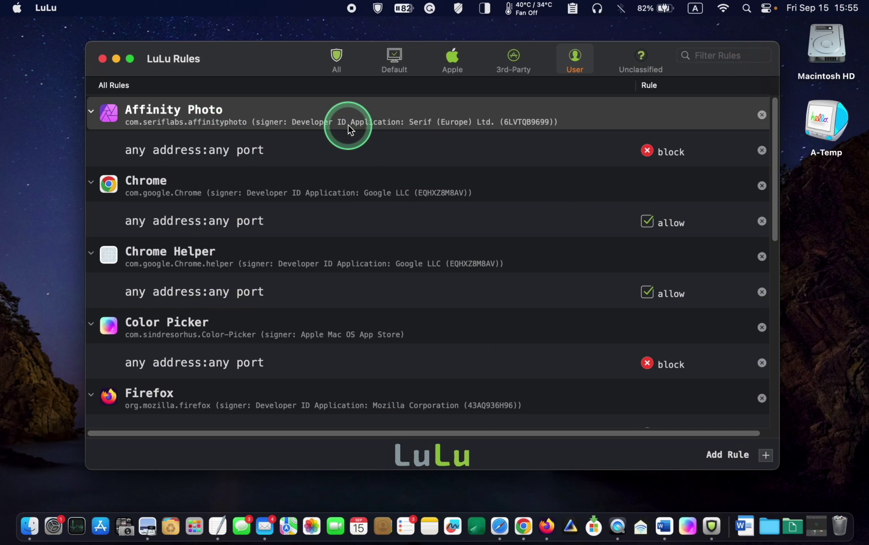
Step: Delete the Affinity Photo block rule via its context menu's Delete rule(s) action
{"action": "right_click", "coordinate": [287, 128]}
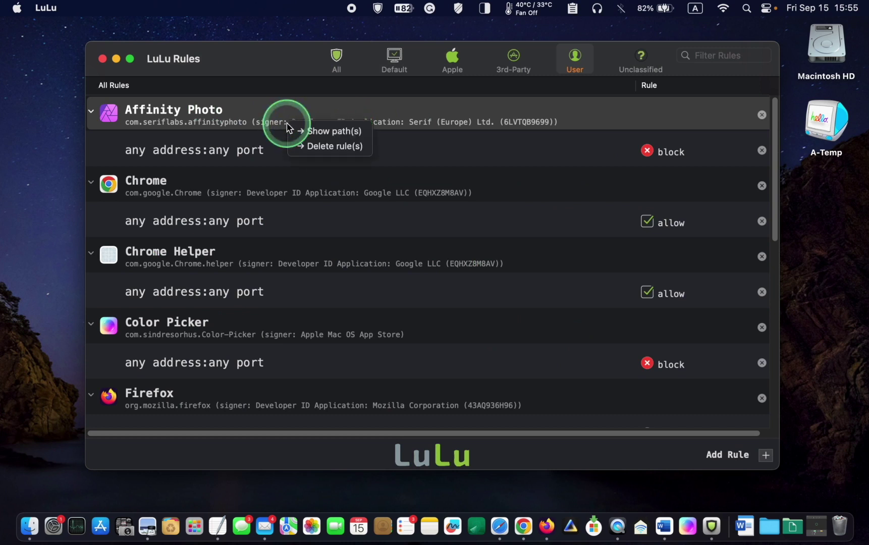
{"action": "left_click", "coordinate": [318, 147]}
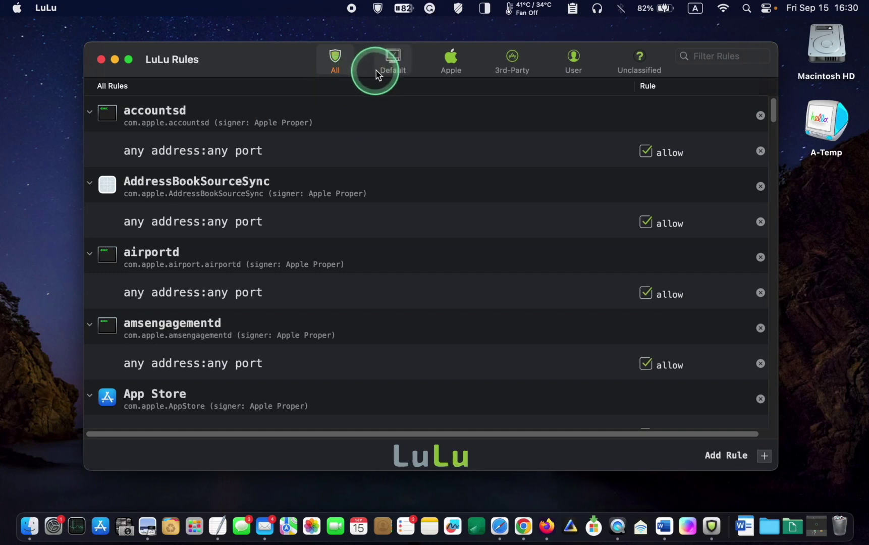
Step: Review the Default, Apple and 3rd-Party rule categories in turn
{"action": "left_click", "coordinate": [392, 62]}
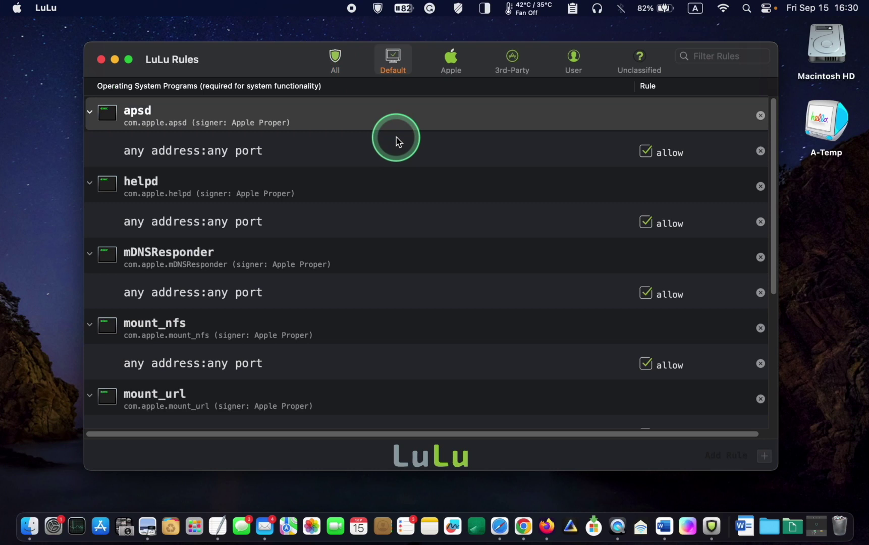
{"action": "left_click", "coordinate": [451, 61]}
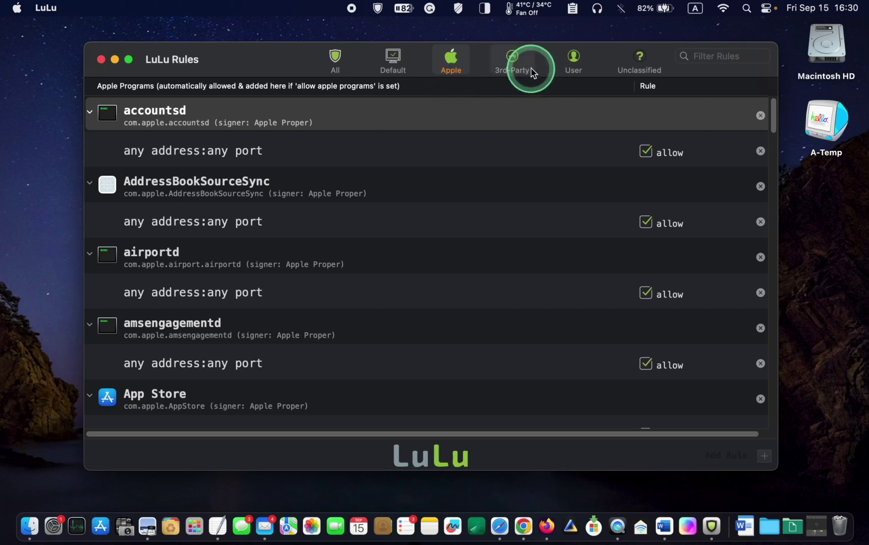
{"action": "left_click", "coordinate": [515, 66]}
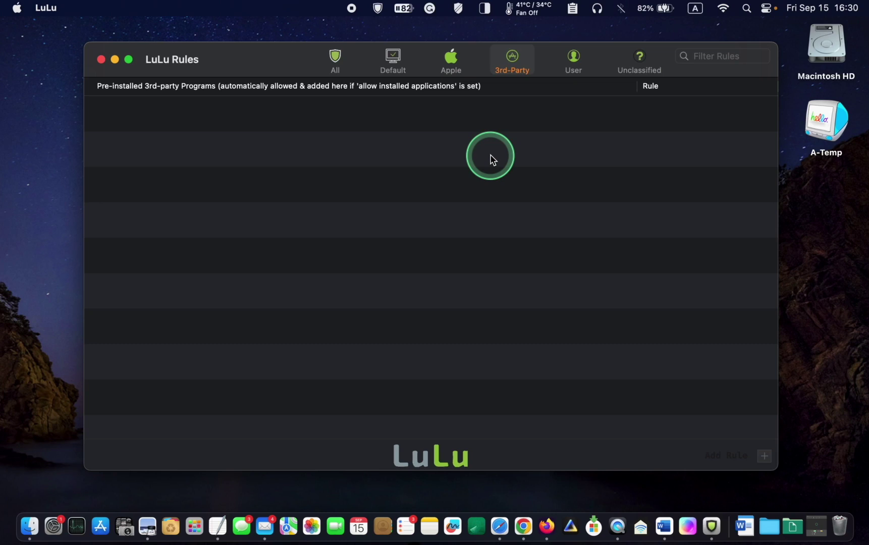
Step: Review the User rules (Chrome, Color Picker, Firefox), check the empty Unclassified category, and return to User
{"action": "left_click", "coordinate": [574, 60]}
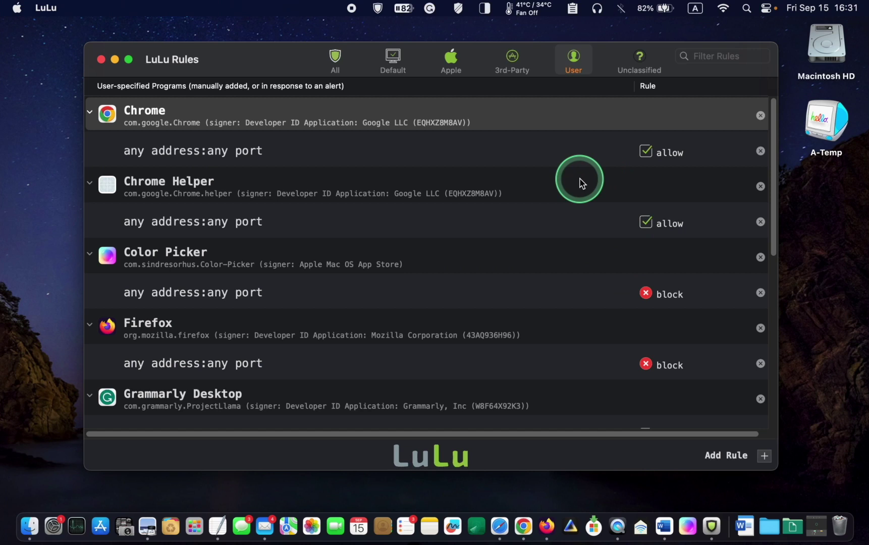
{"action": "left_click", "coordinate": [634, 74]}
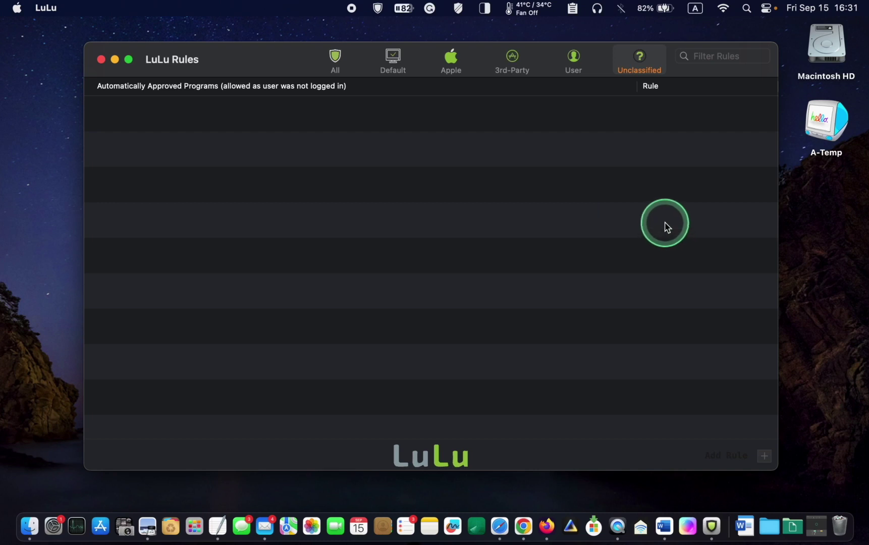
{"action": "left_click", "coordinate": [573, 60]}
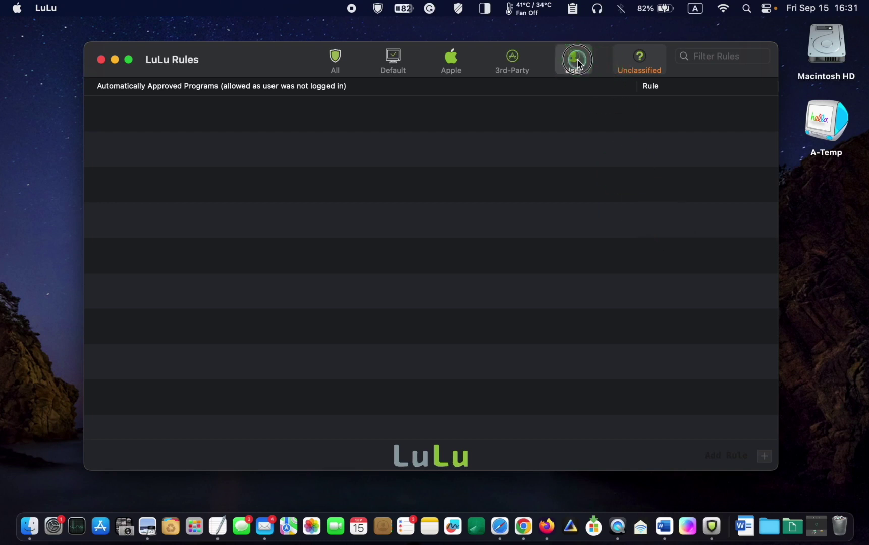